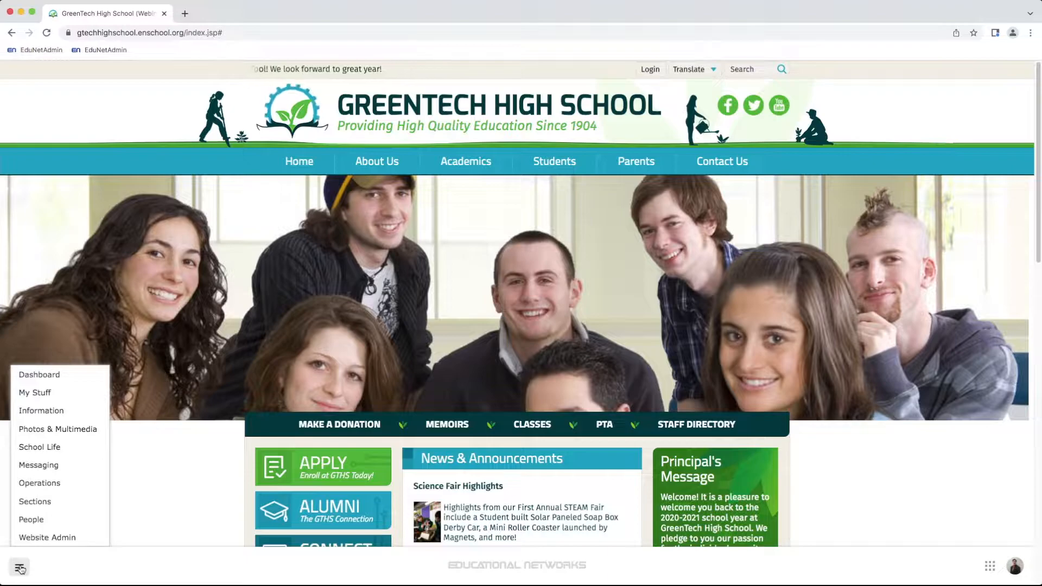
Start a new news item in the News and Announcements category, with rich formatting enabled for the news story.
mouse_move(56, 424)
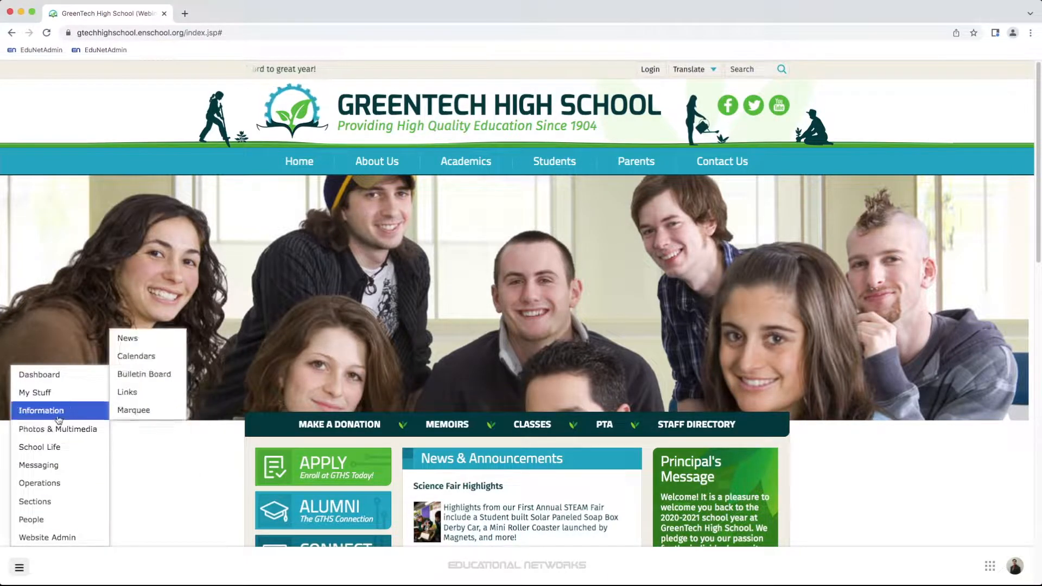
click(147, 346)
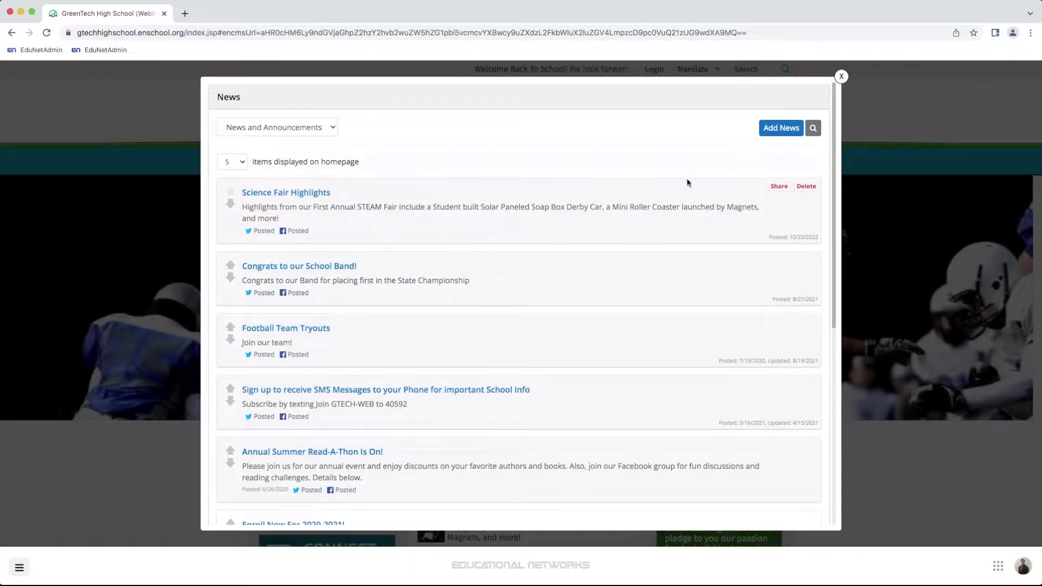
click(784, 129)
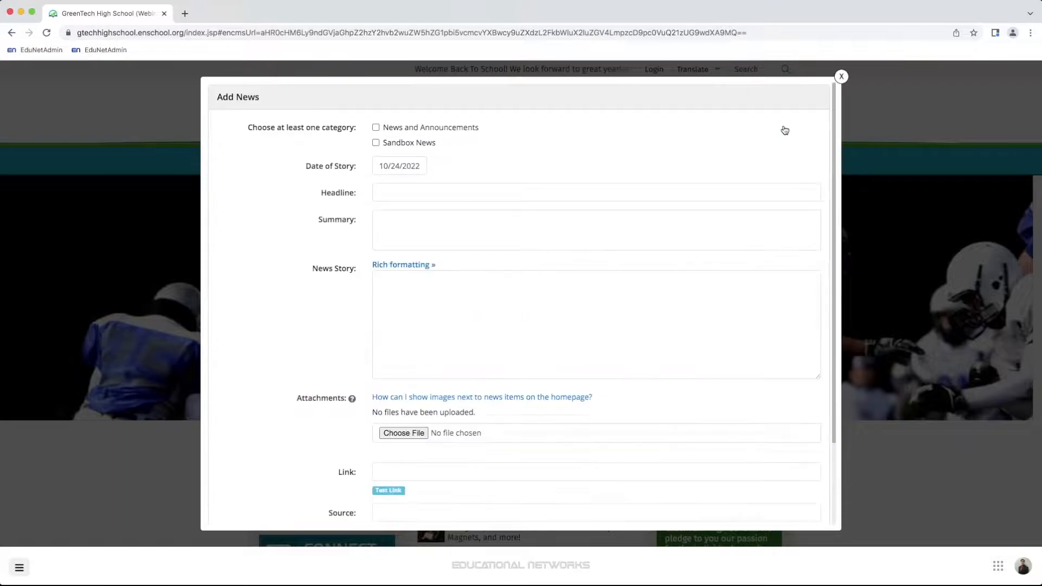
click(426, 266)
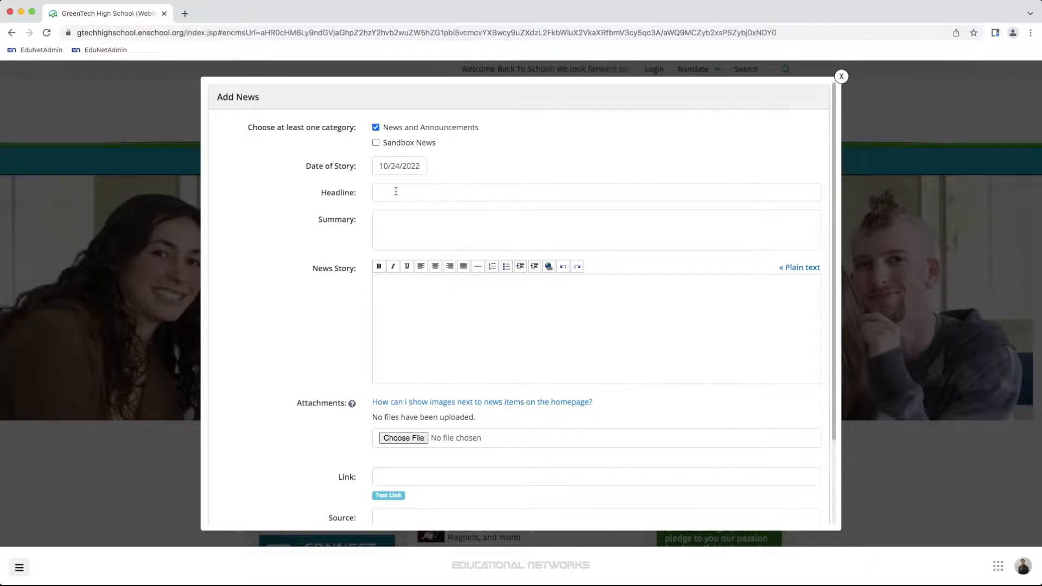
Enter the headline "Congrats To Our Quiz Bowl Team!" for the news item.
click(395, 191)
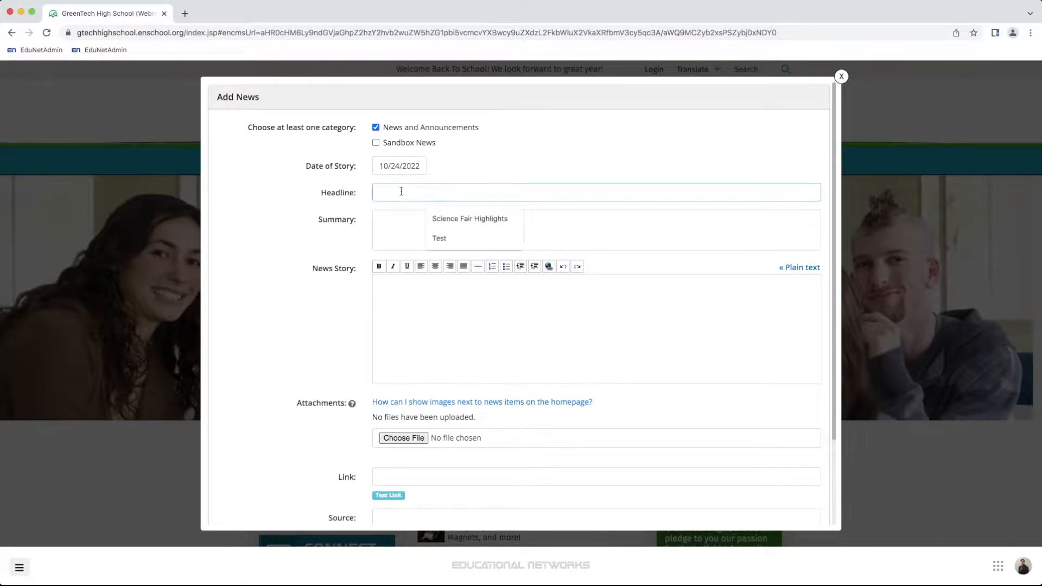
text(Congrat)
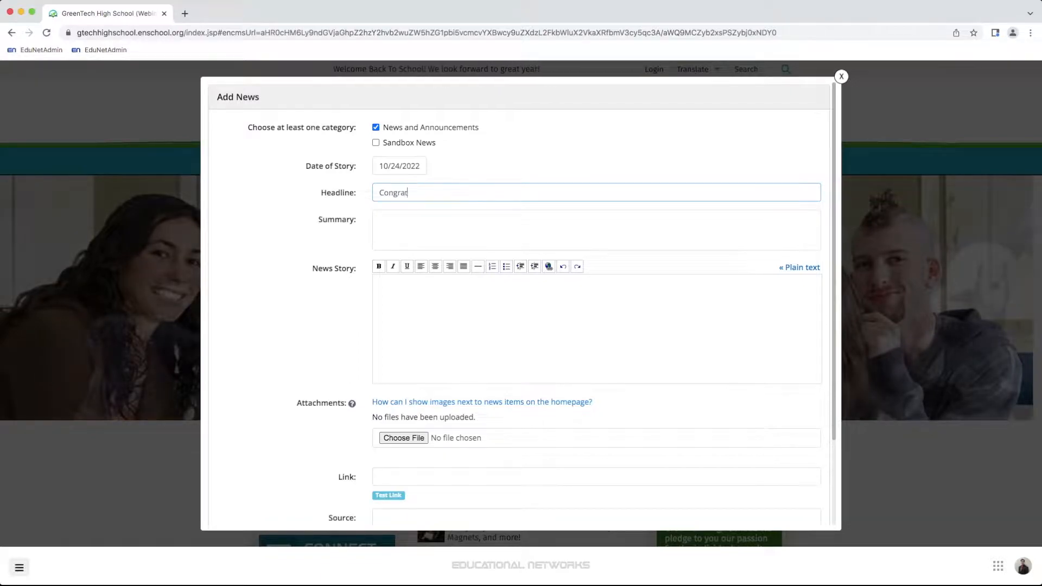
text(s To O)
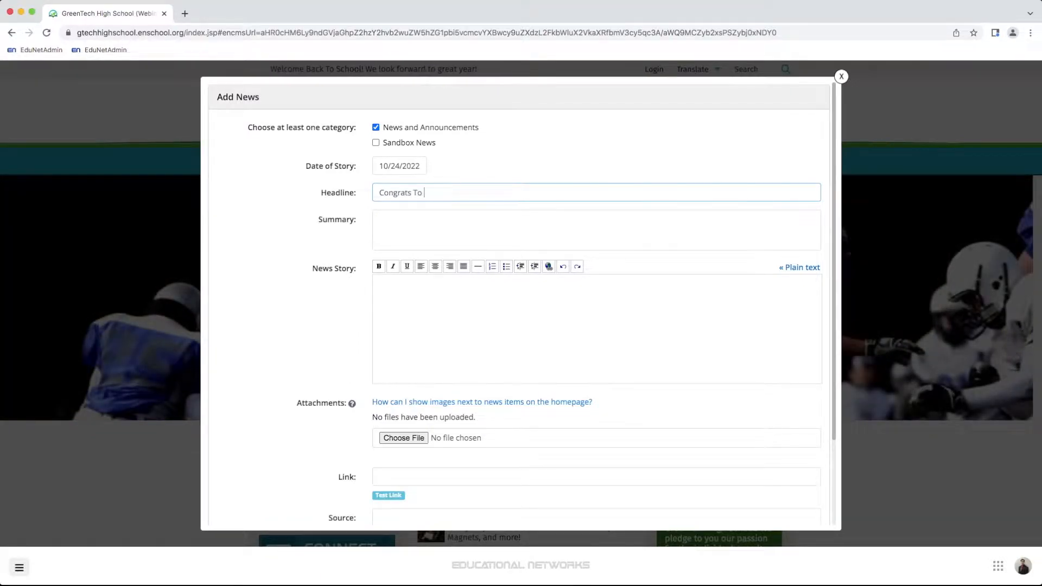
text(ur Quiz Bowl Team!)
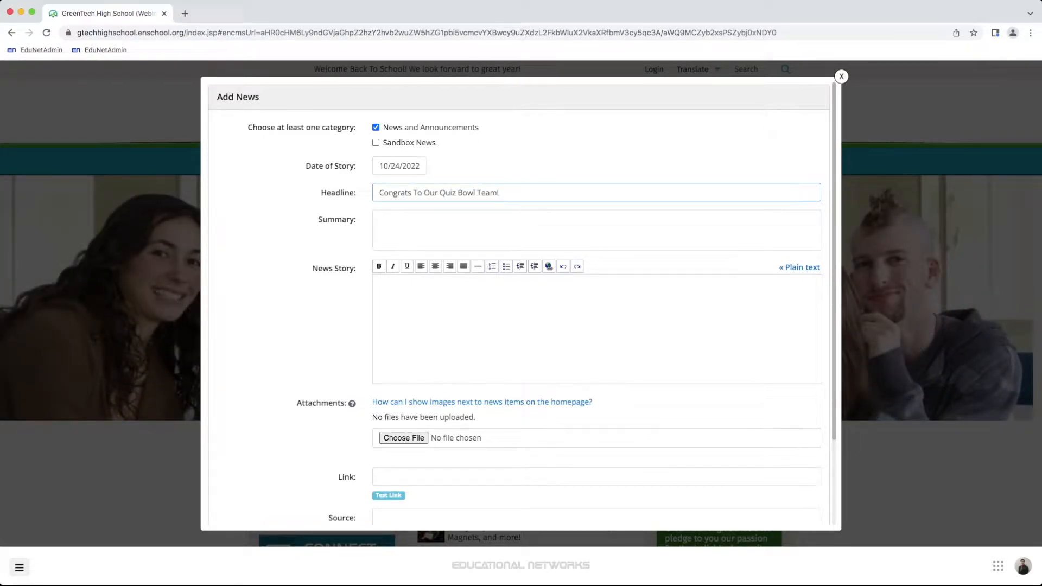
Consult the story draft note and enter the summary "Congrats To Our Quiz Bowl Team on their 5th Championship. Now they will compete in the National Championship.".
click(838, 0)
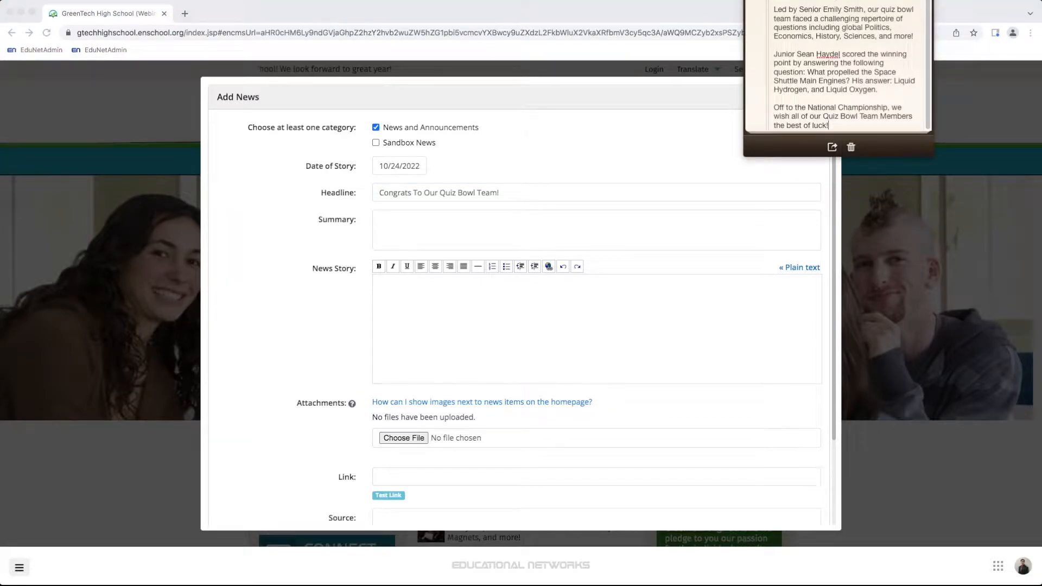
scroll(843, 65, up, 2)
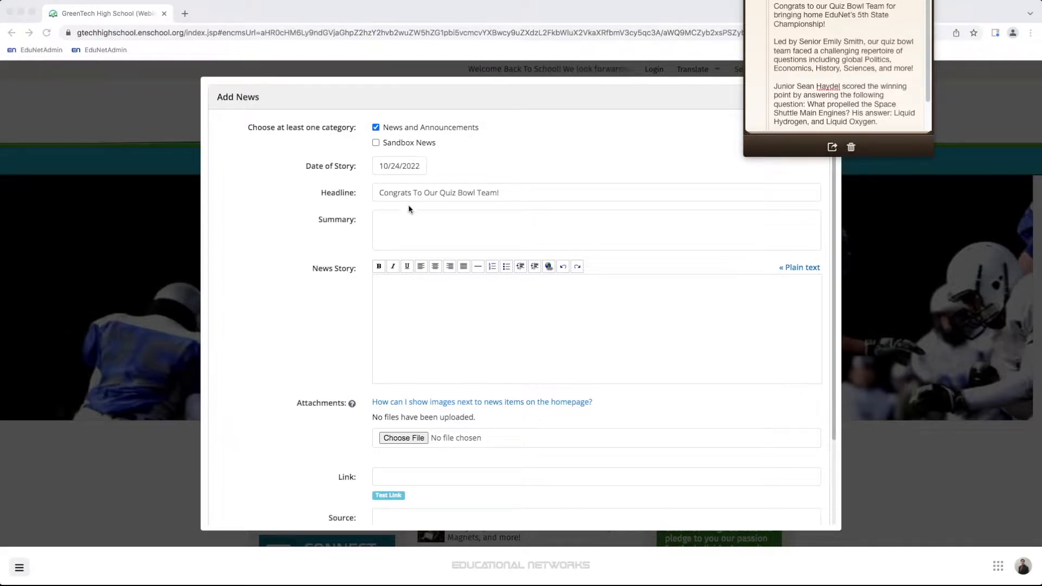
click(398, 225)
text(Congrats To Our Quiz Bowl Team on their 5th Championship. Now they will compete in the National Championship.)
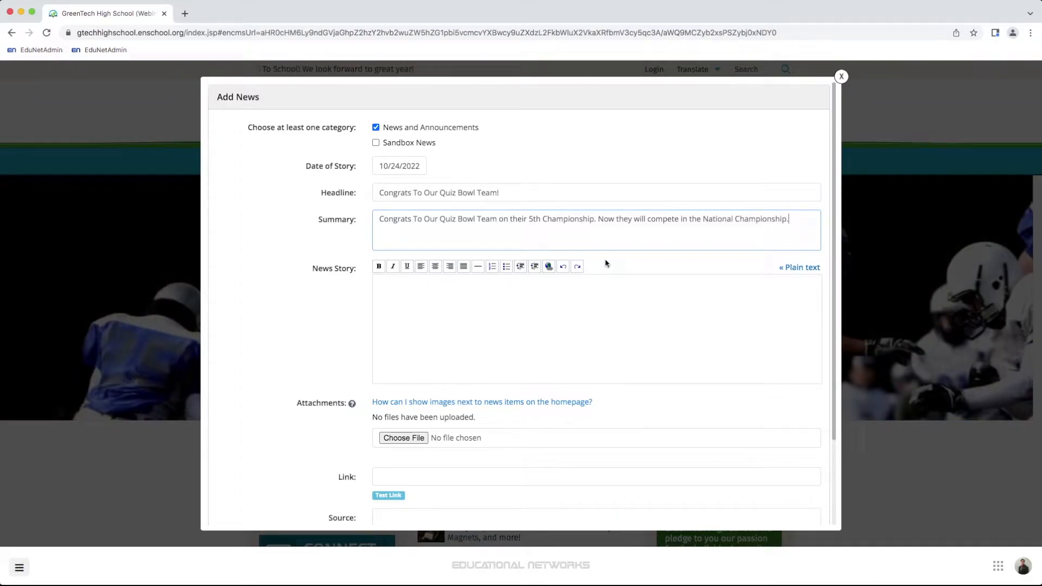
Switch the news story to plain text and paste in the full quiz bowl story copied from the draft note, matching style.
click(783, 268)
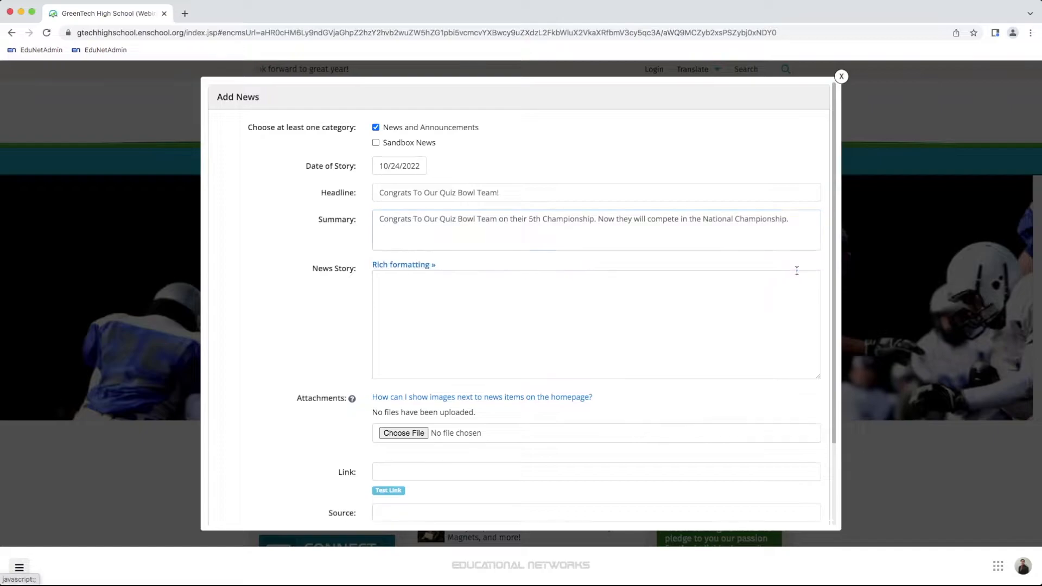
click(838, 1)
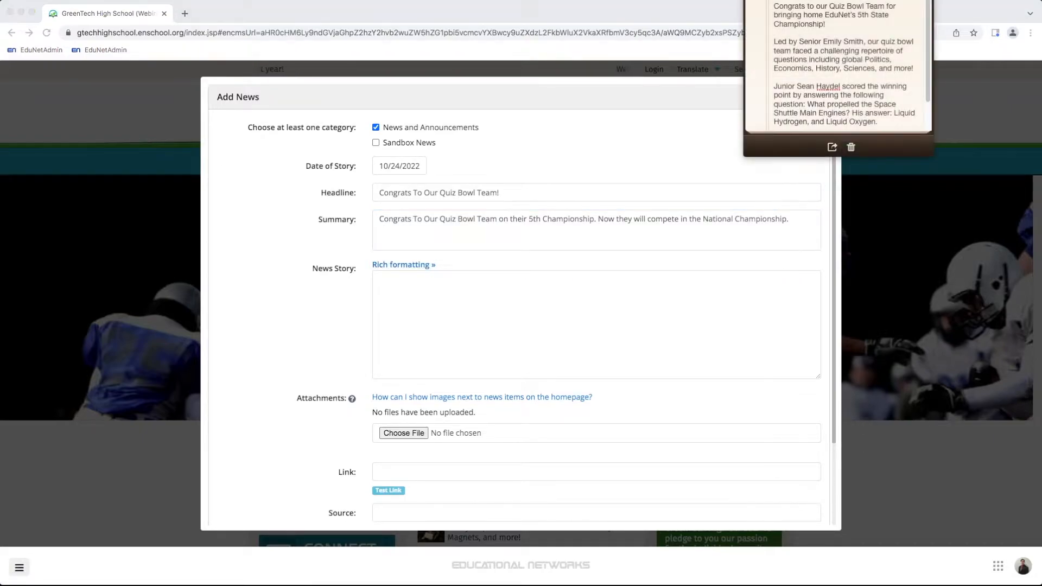
drag(775, 7, 857, 160)
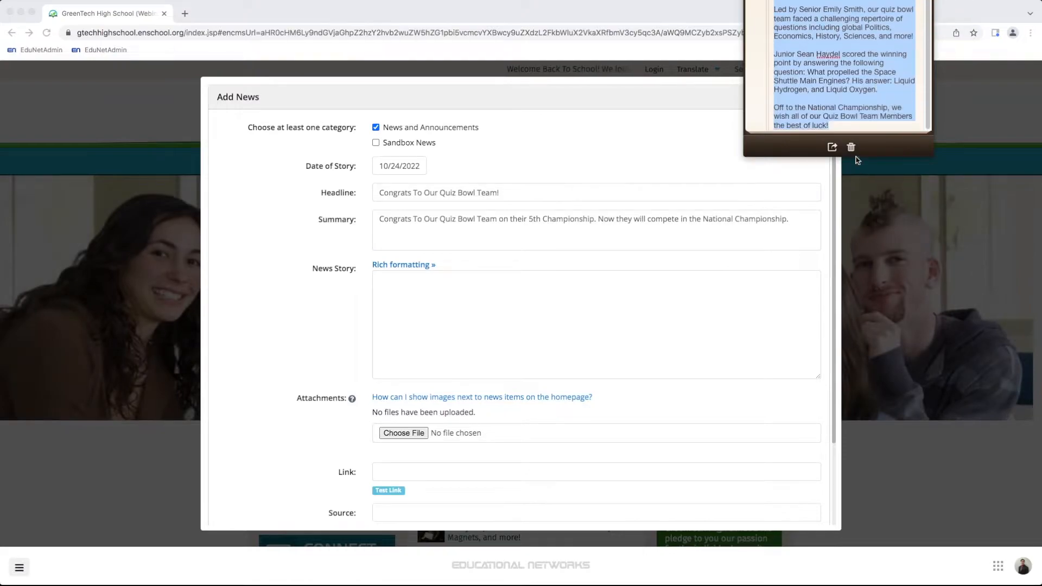
right_click(800, 26)
click(818, 64)
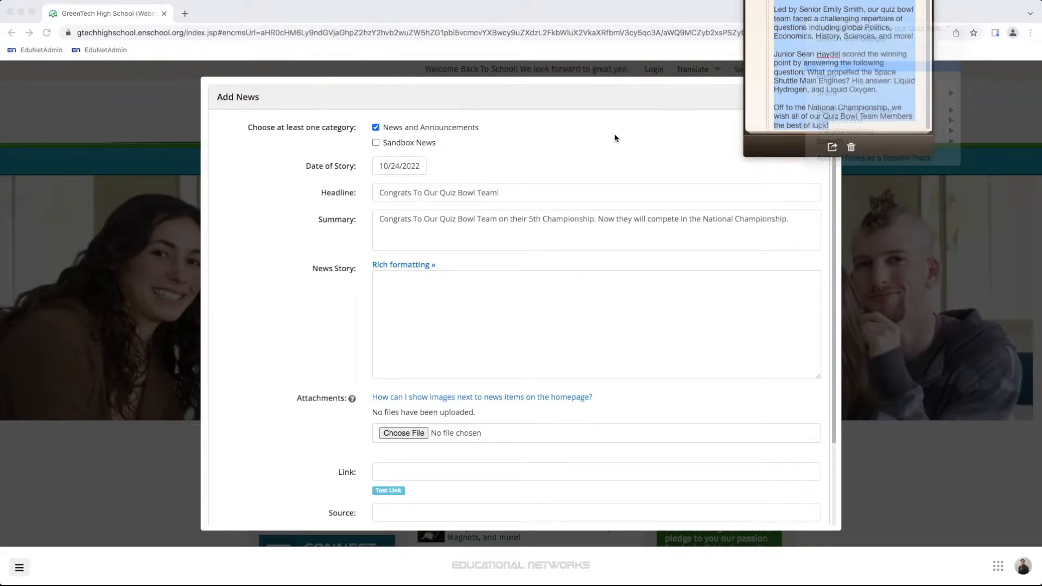
click(406, 290)
right_click(407, 291)
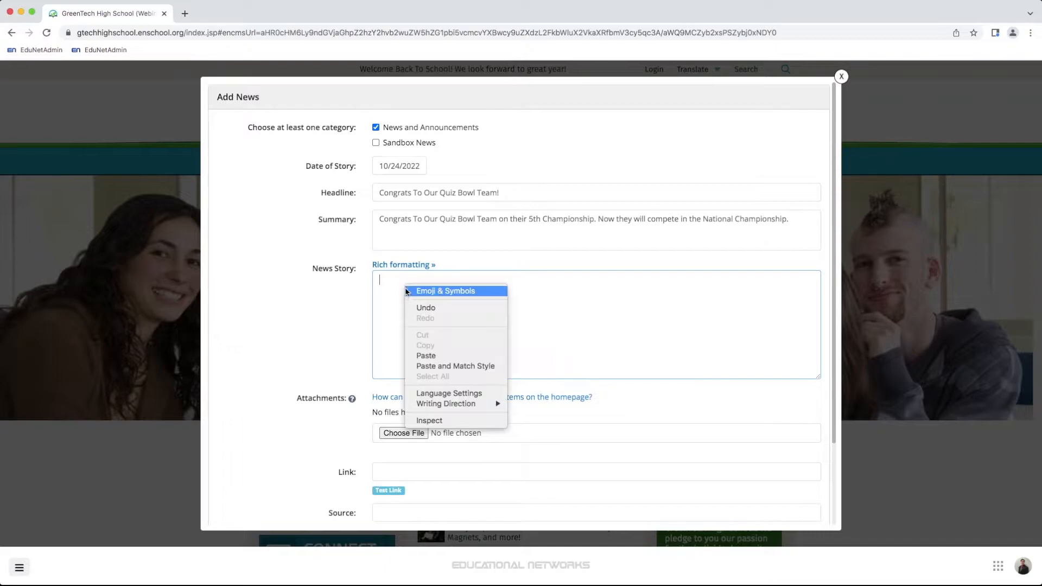
click(439, 366)
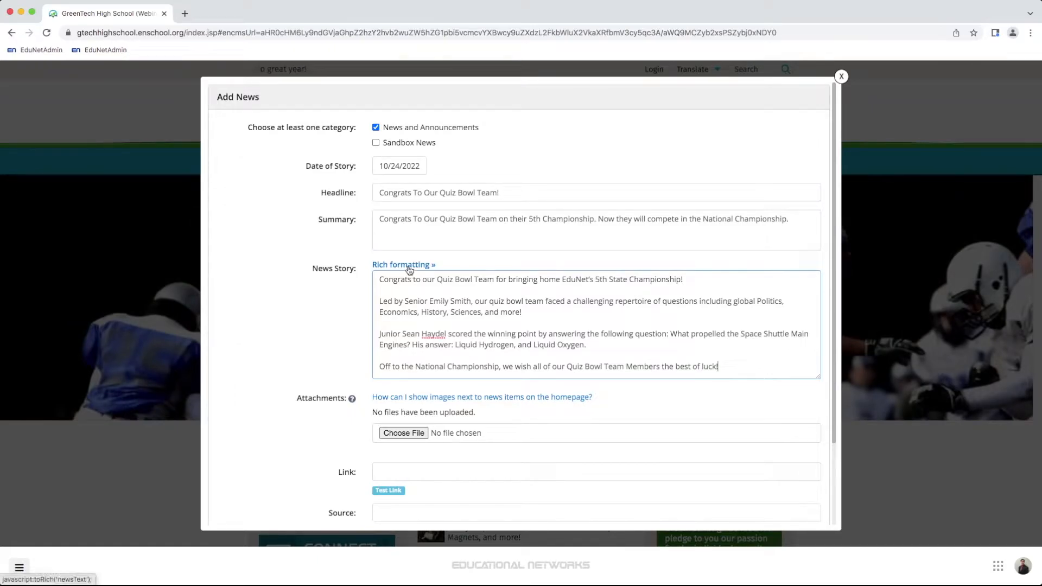
Return the news story to rich formatting, add blank space above its opening sentence and make that sentence bold.
click(409, 265)
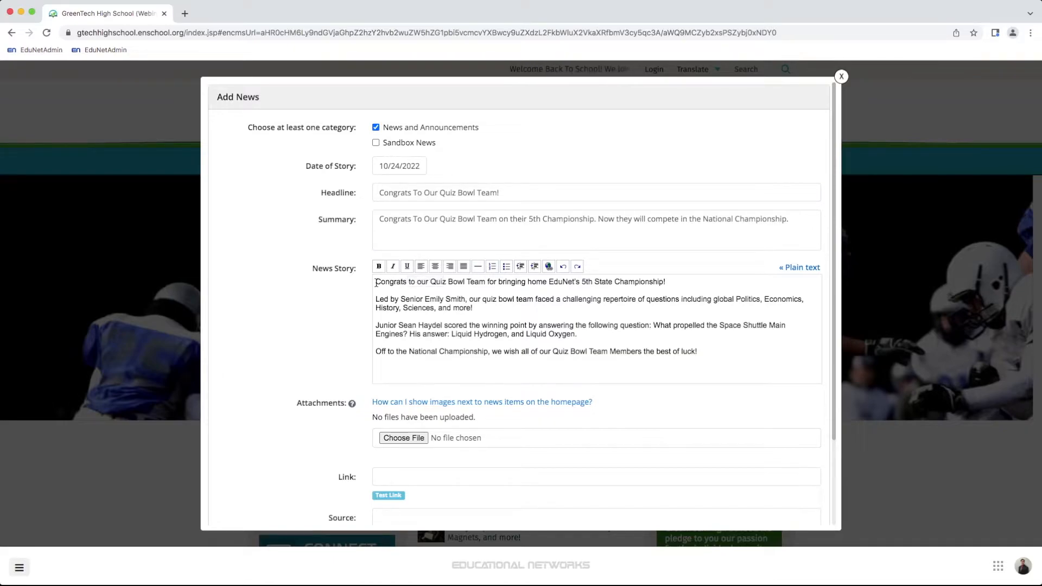
key(Return)
key(Return)
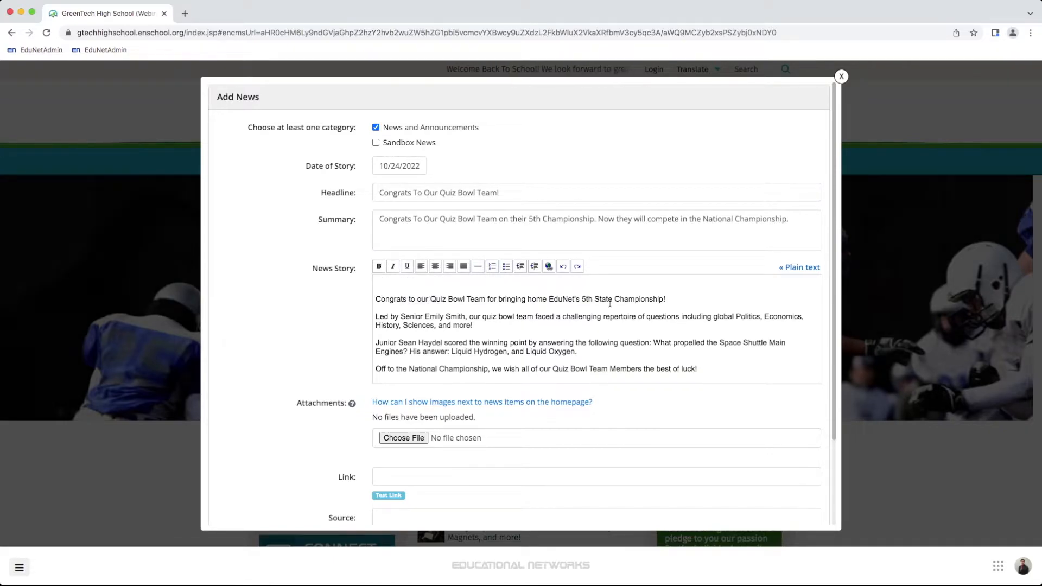
drag(676, 297, 374, 299)
click(378, 267)
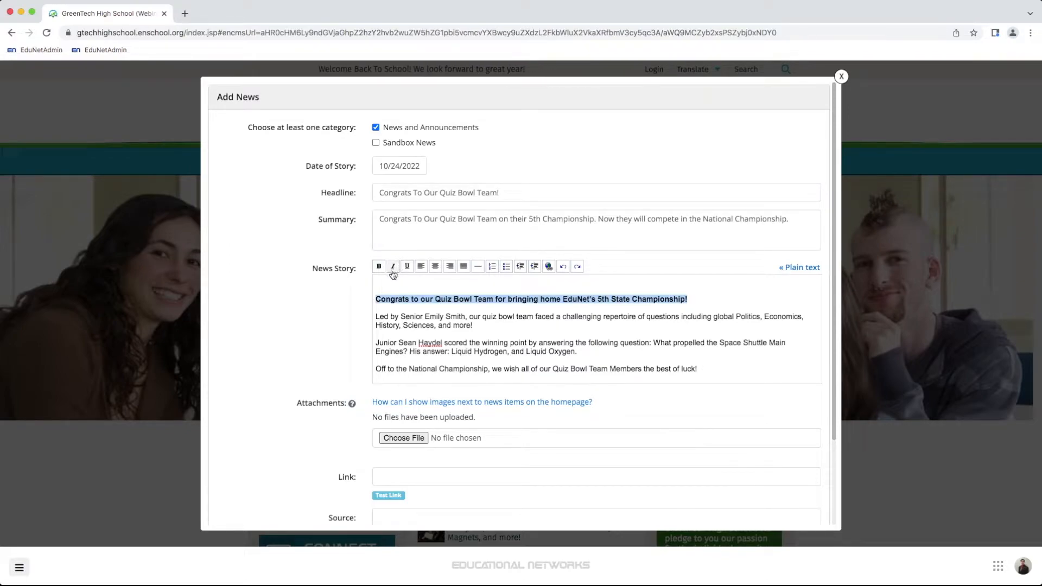
Insert a horizontal line above the story's bold opening sentence and remove the extra blank line beneath it.
click(380, 279)
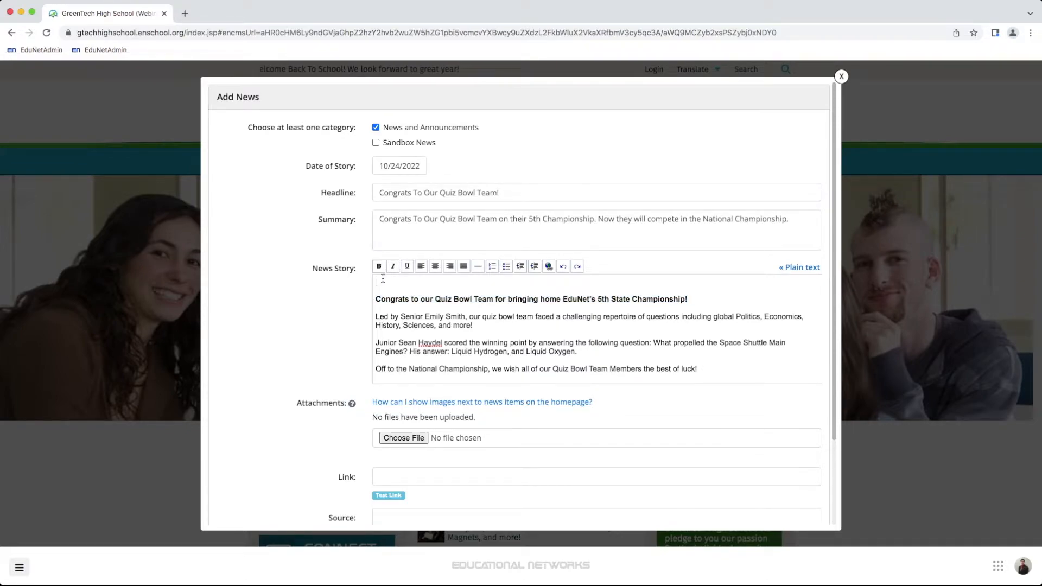
click(478, 266)
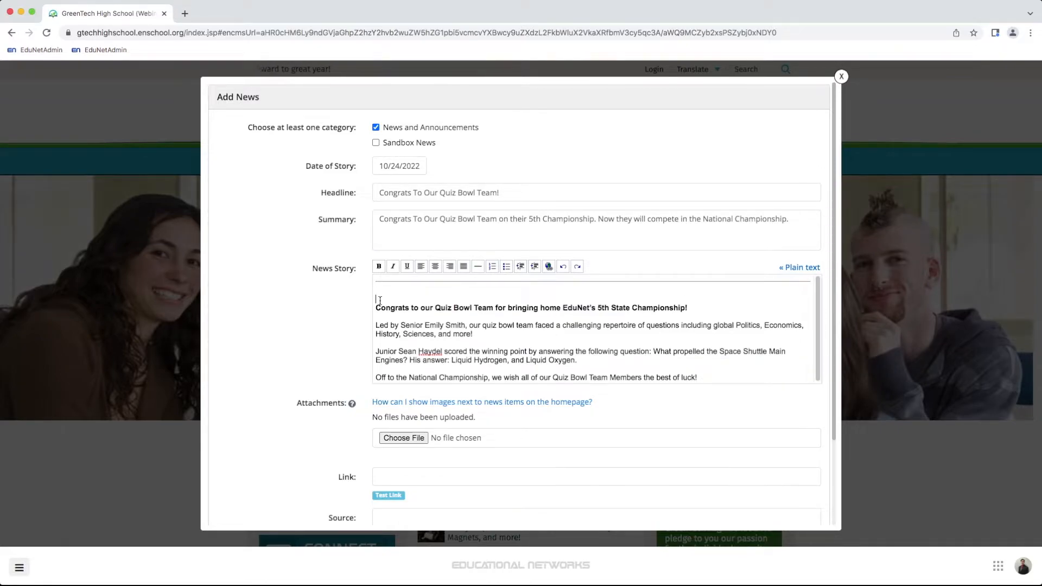
key(BackSpace)
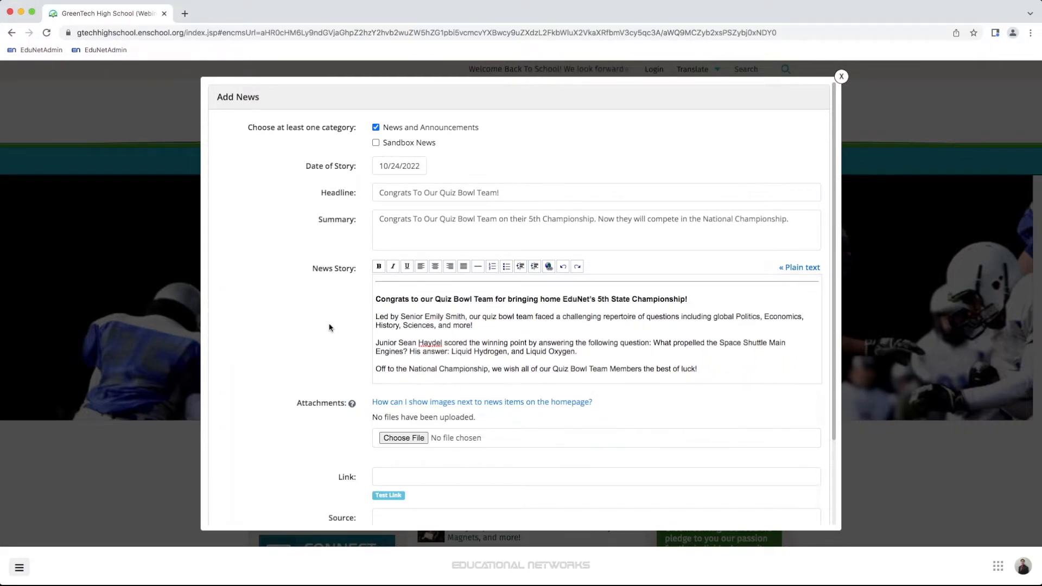
Attach the image "On our Field Trip.jpeg" from the Photos 2021 folder to the news item.
scroll(329, 327, down, 3)
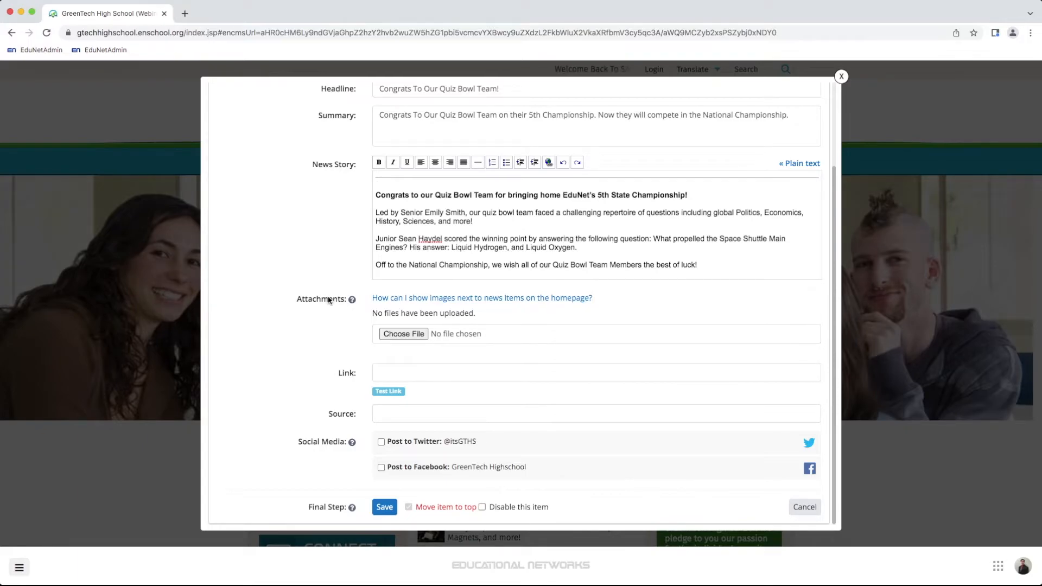
click(395, 335)
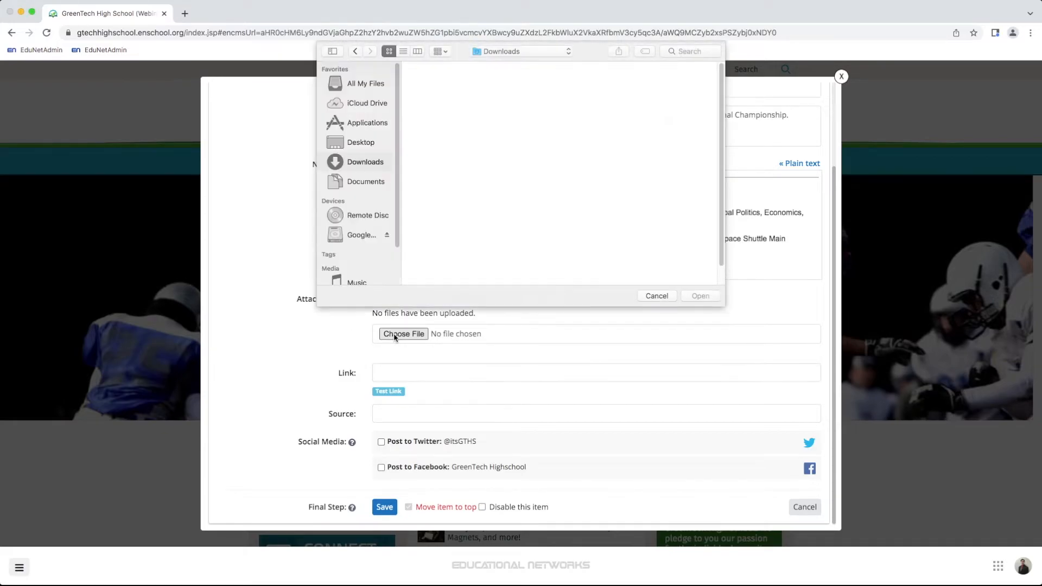
click(493, 52)
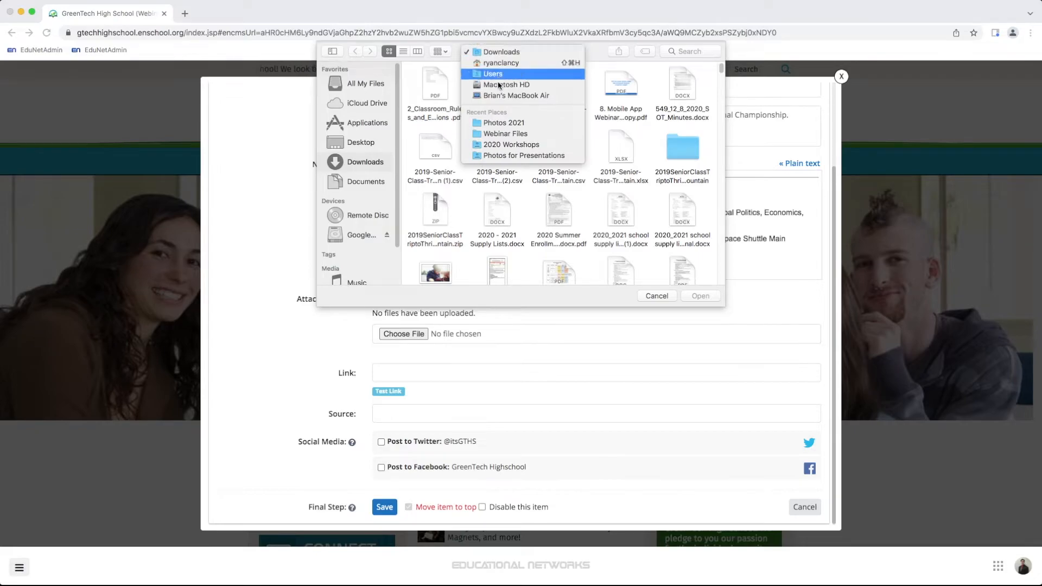
click(497, 122)
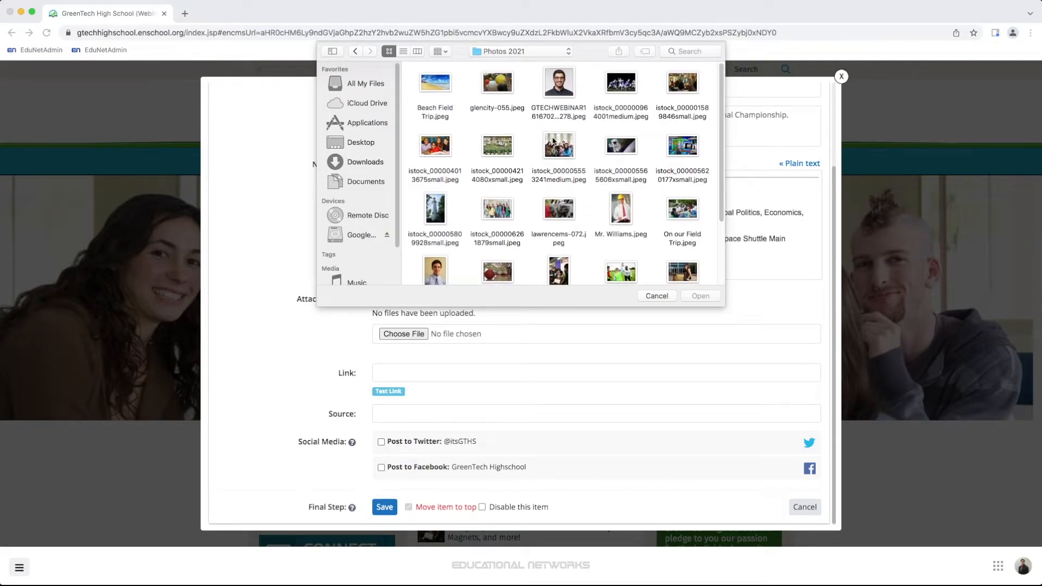
scroll(548, 136, down, 5)
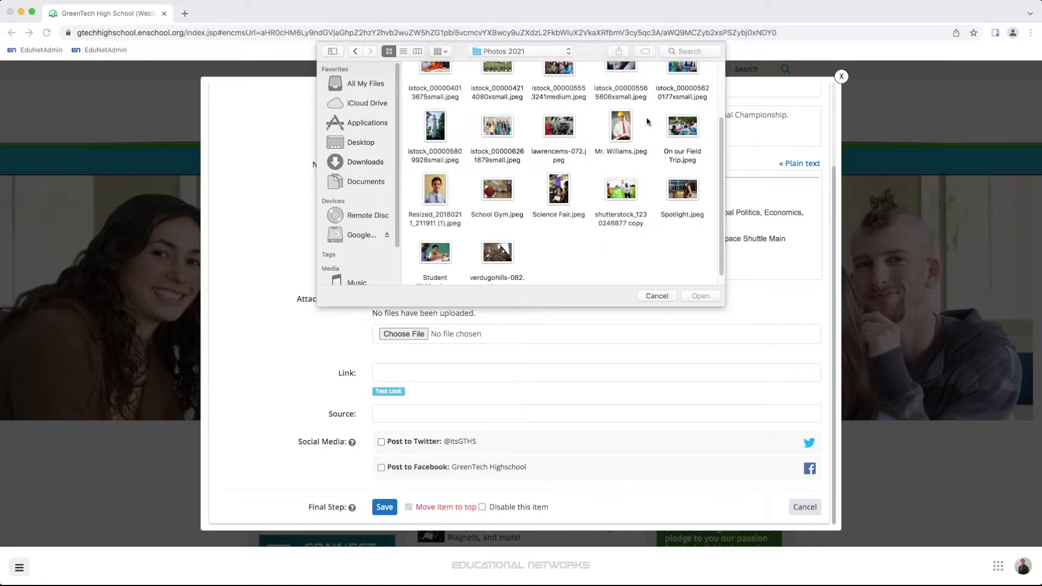
click(681, 130)
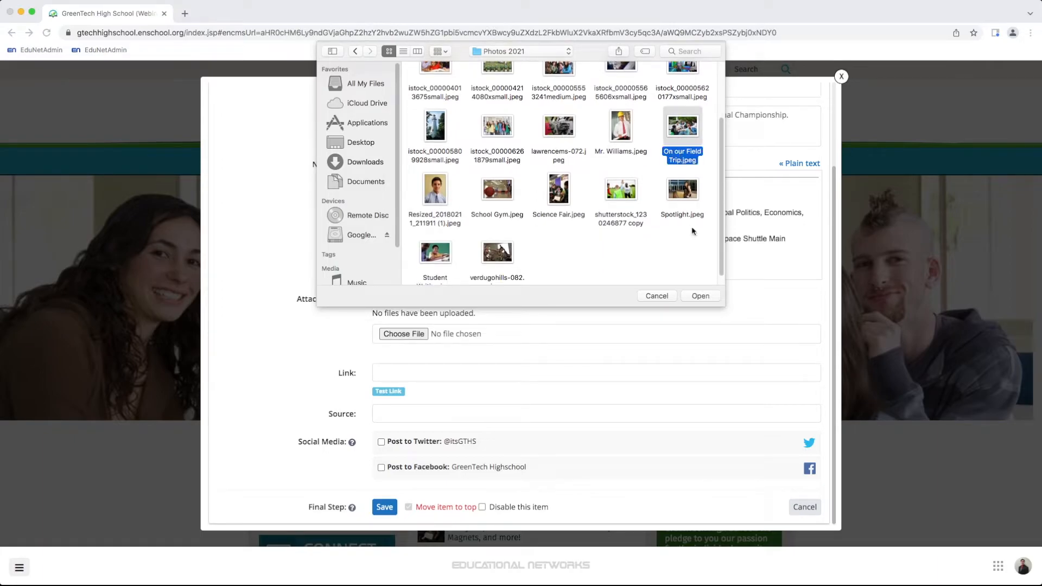
click(700, 296)
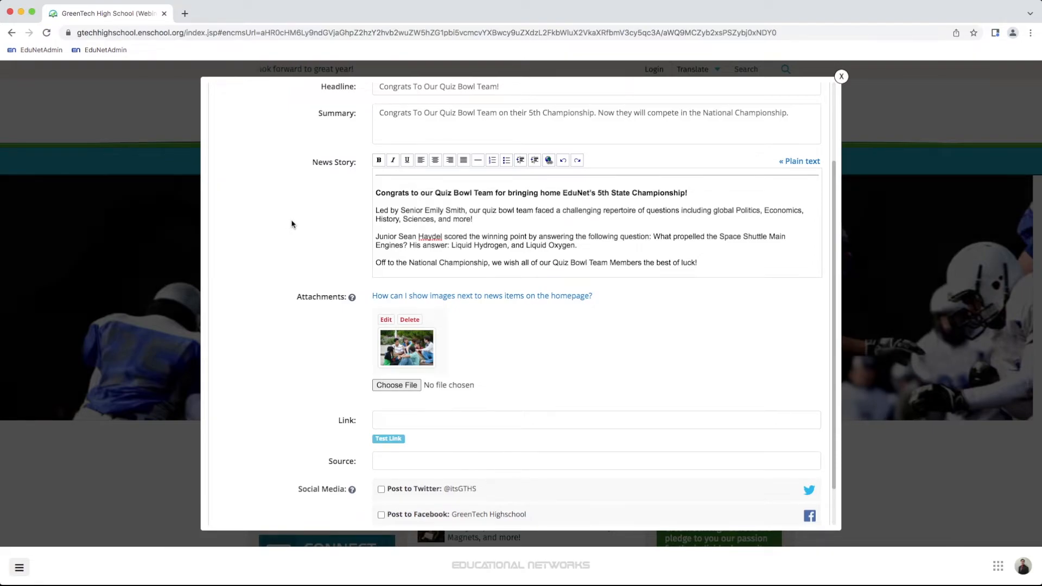
Enable posting the news item to both the school's Twitter and Facebook accounts.
scroll(291, 224, down, 1)
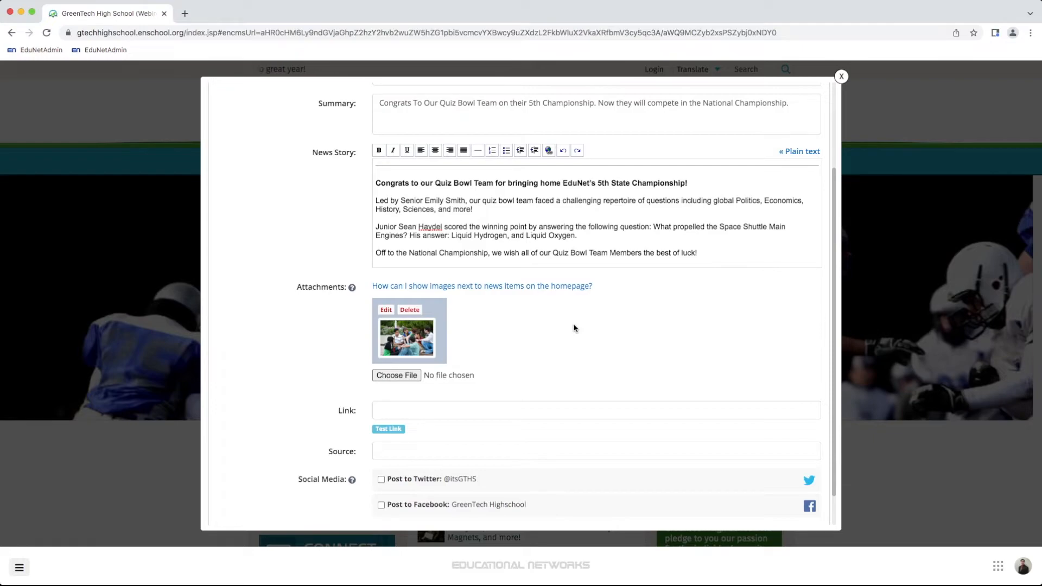
scroll(573, 332, down, 2)
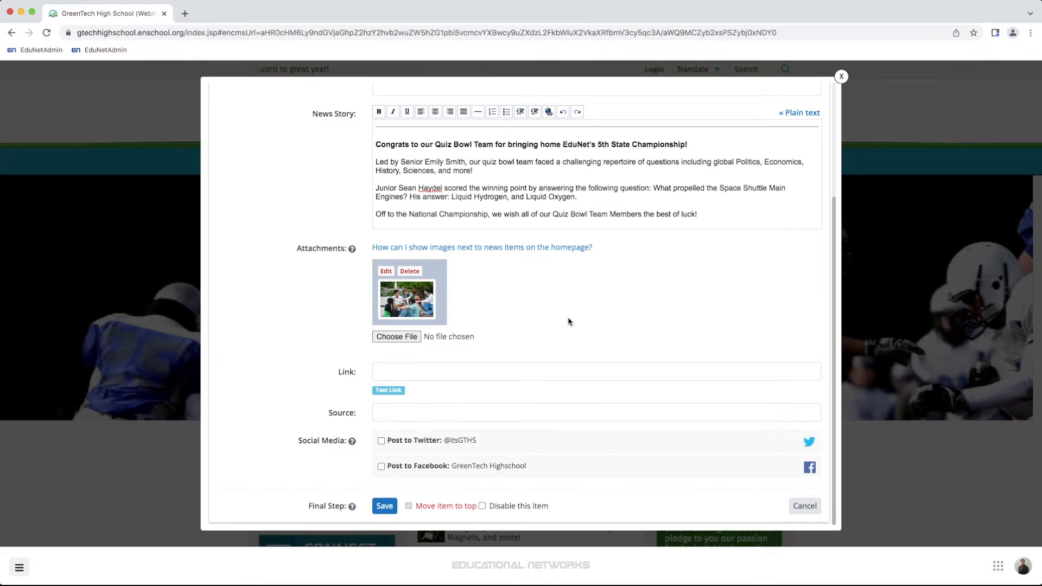
click(381, 441)
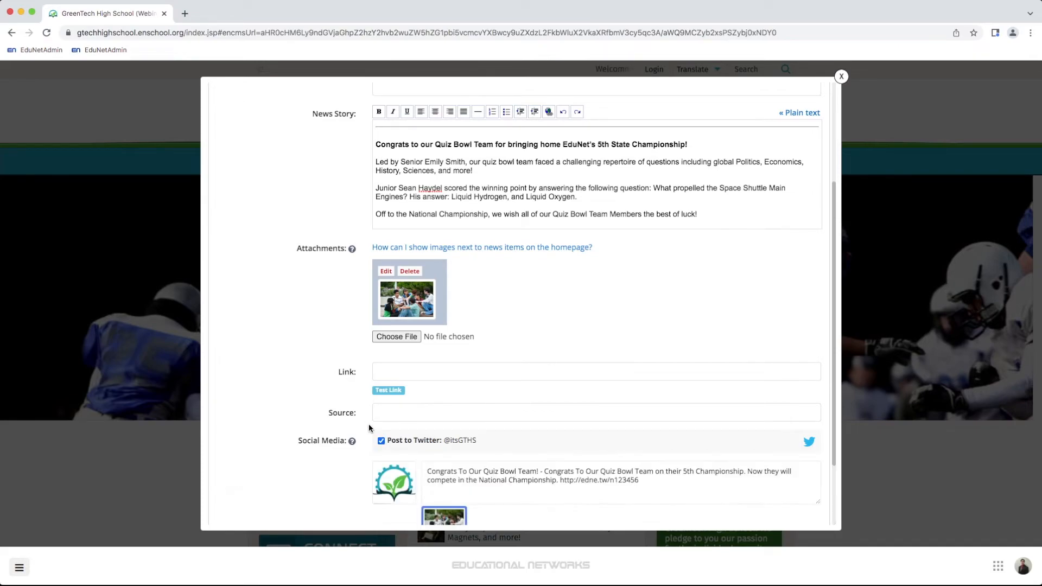
scroll(374, 426, down, 4)
click(381, 466)
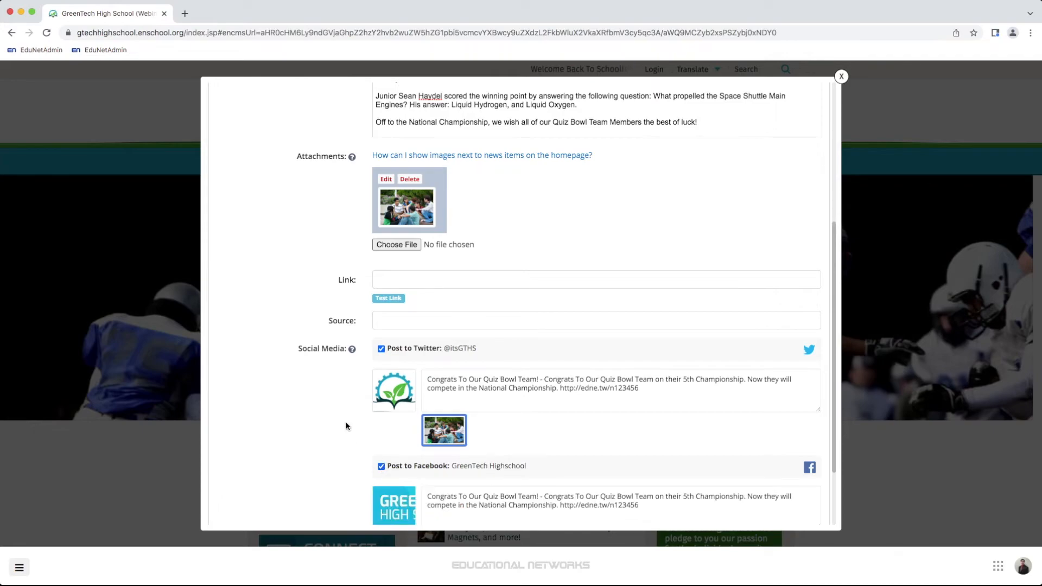
scroll(325, 418, down, 3)
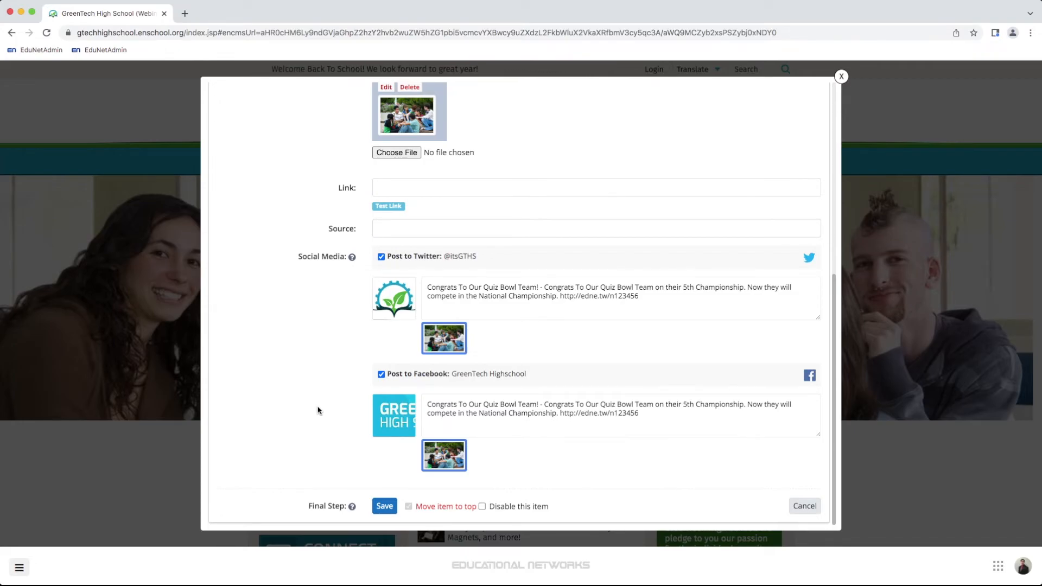
Review the completed Quiz Bowl Team news form from start to finish and save the news item.
scroll(320, 408, up, 10)
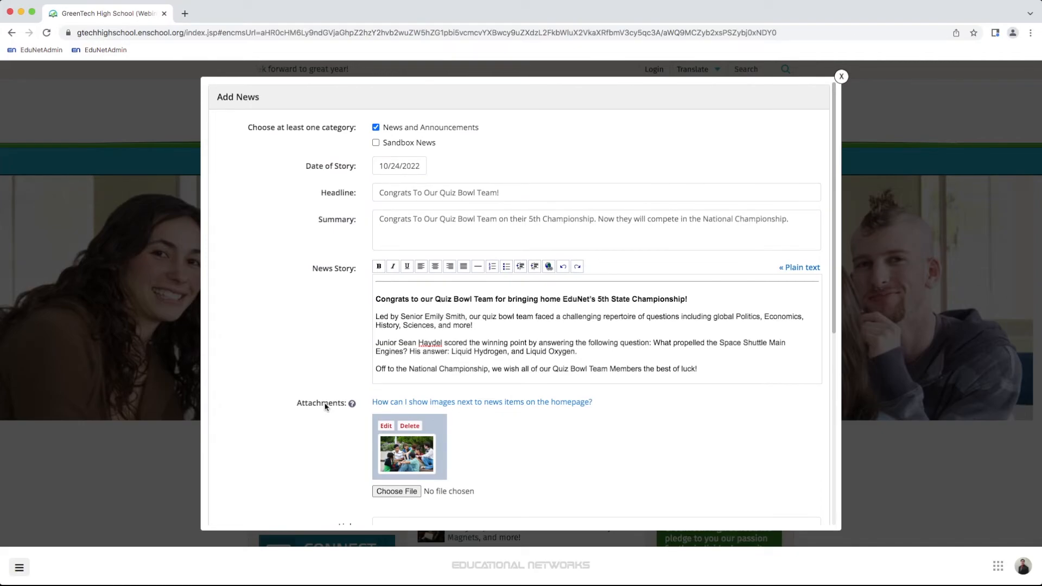
scroll(325, 406, down, 10)
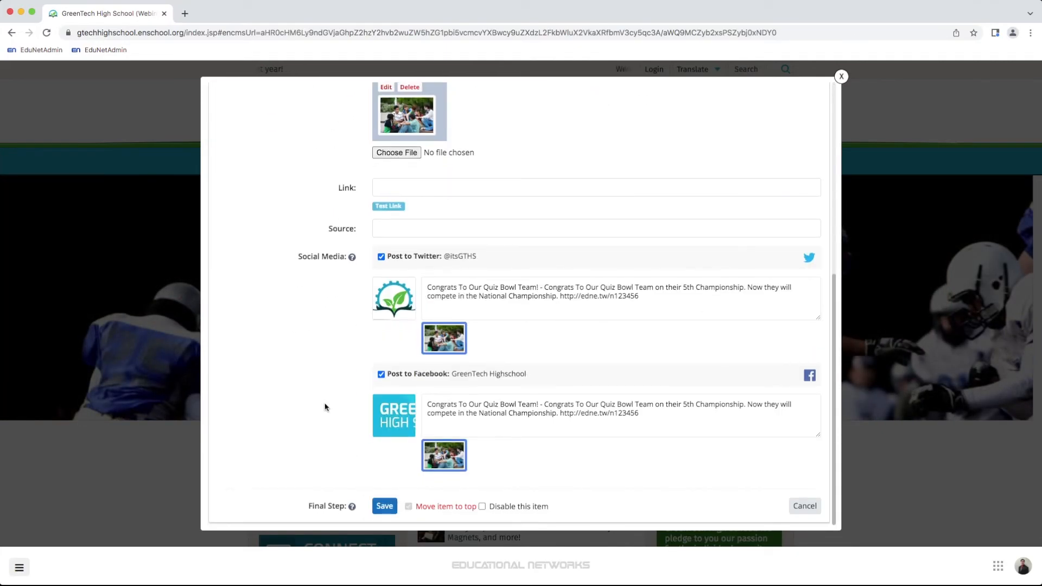
click(383, 507)
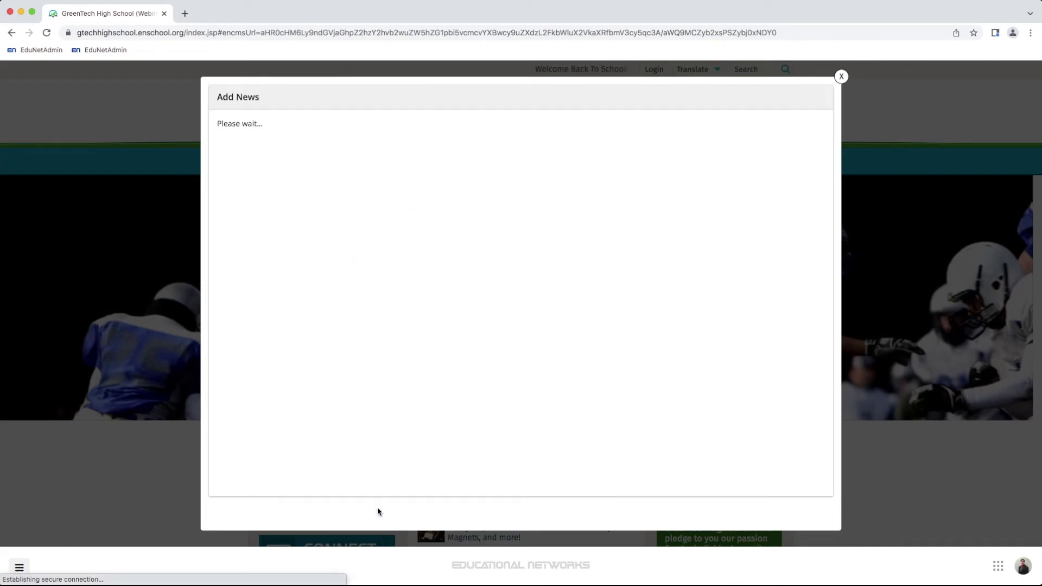
click(147, 494)
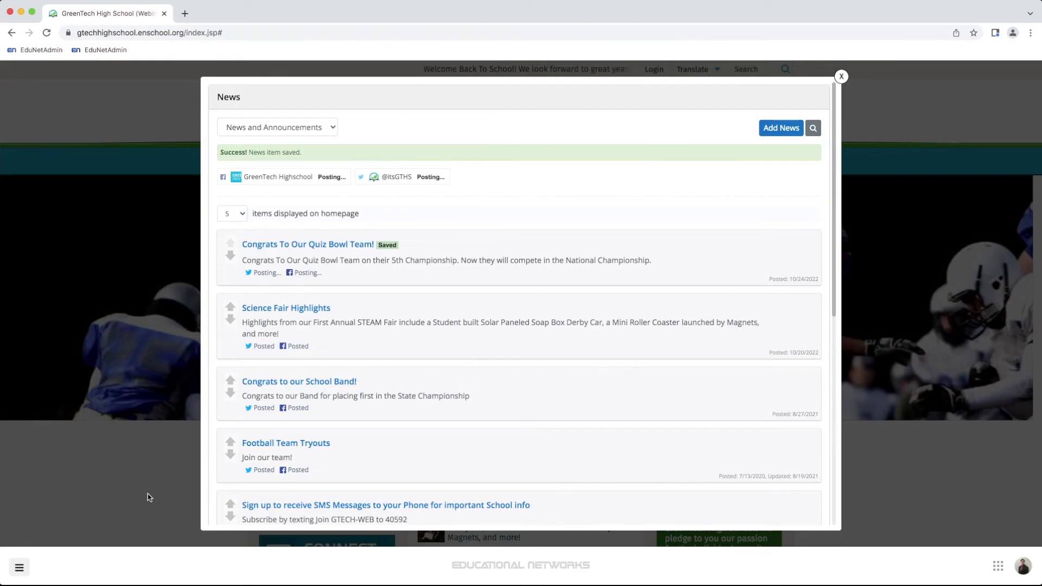
Reload the school homepage and open the full "Congrats To Our Quiz Bowl Team!" story from News & Announcements.
click(47, 33)
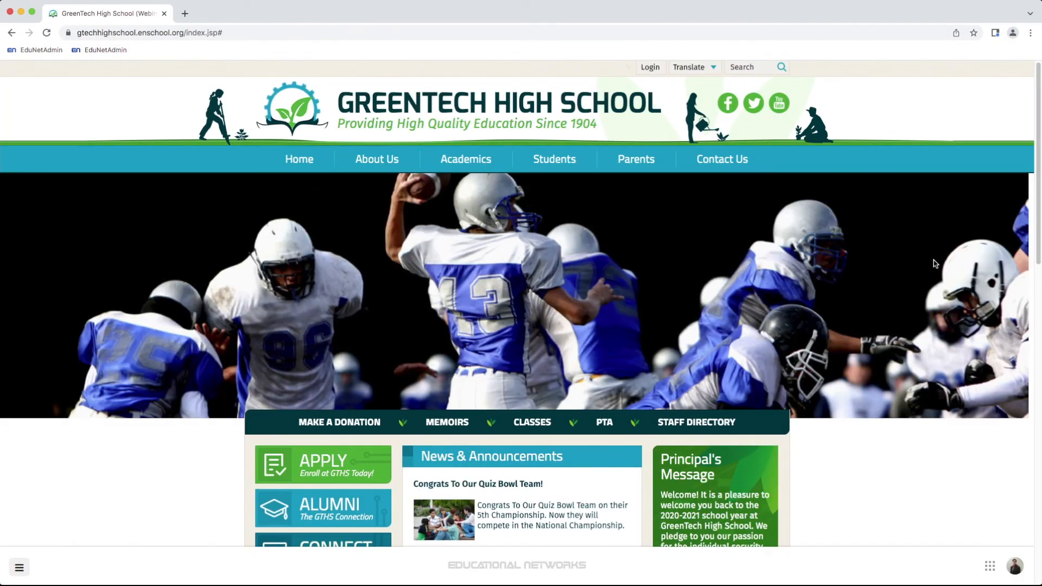
scroll(898, 372, down, 2)
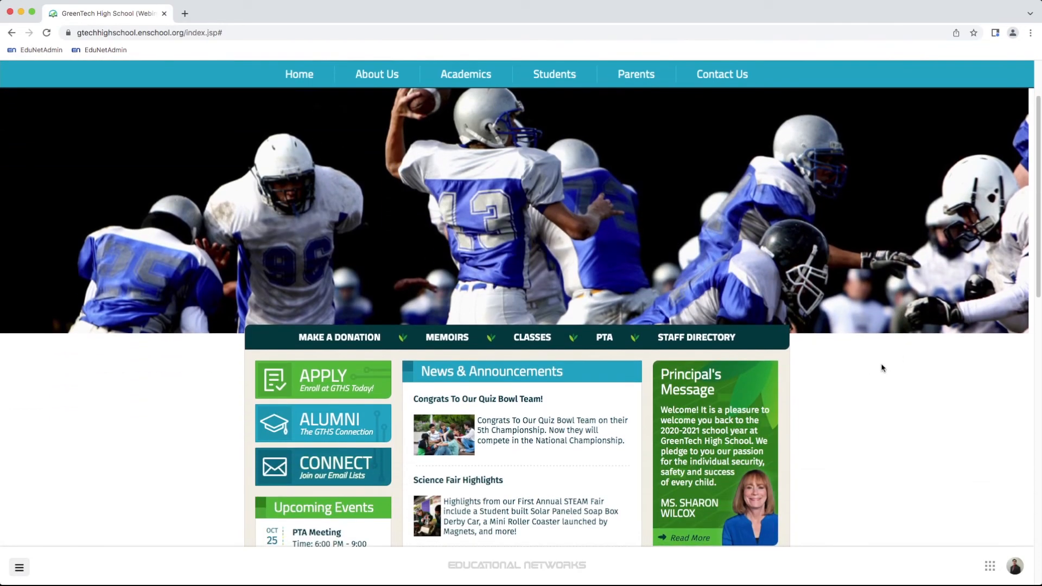
scroll(881, 368, down, 1)
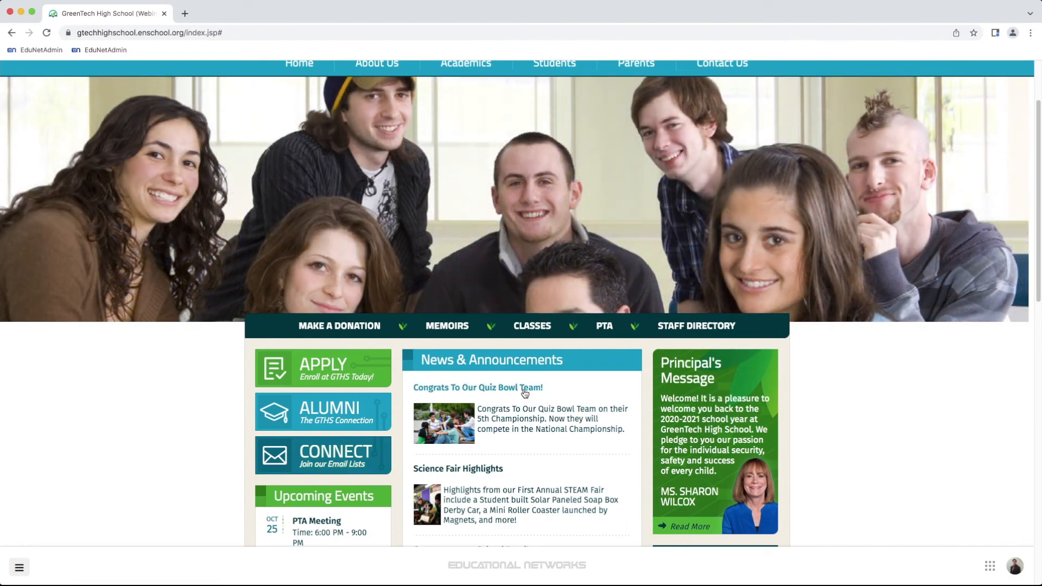
click(526, 388)
scroll(445, 370, down, 1)
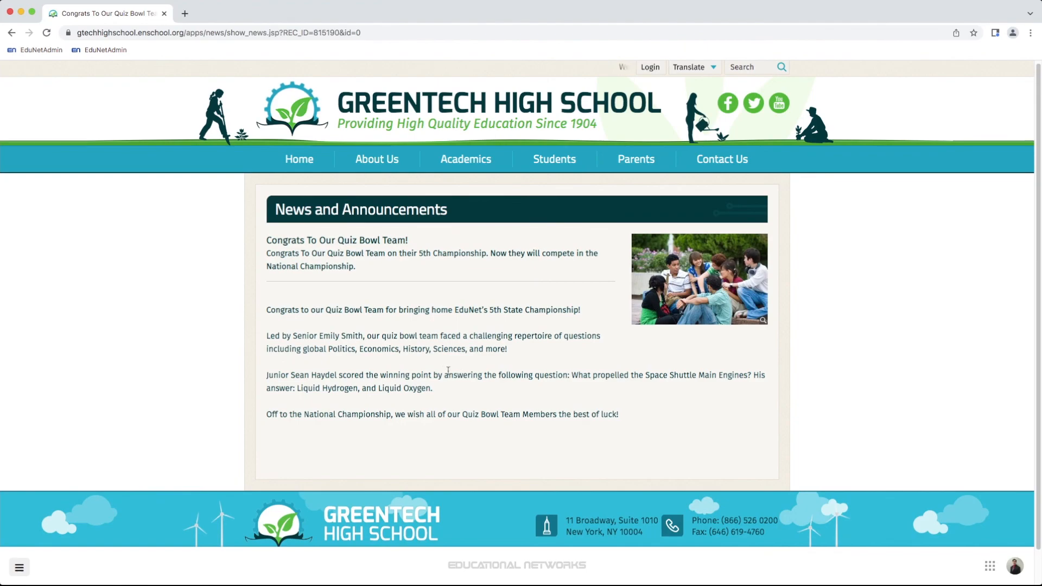